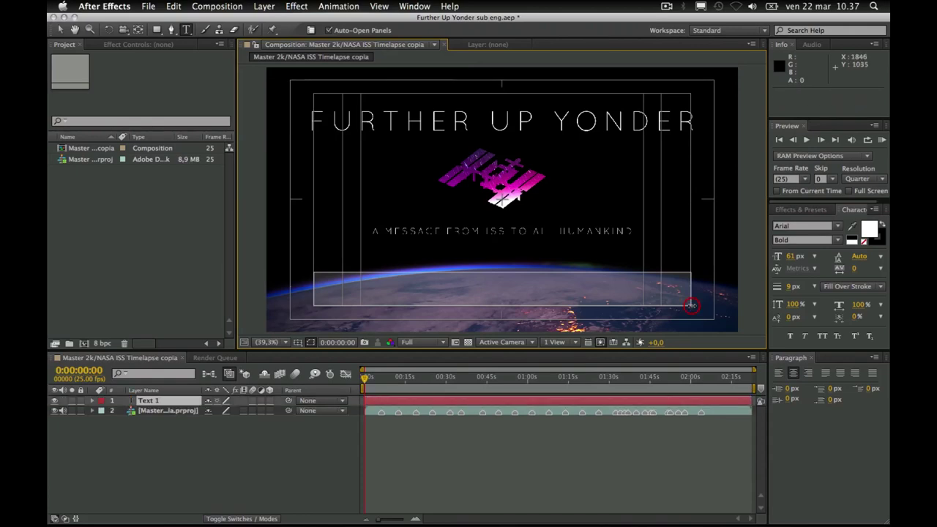
- Enter the sample lines 'Test' and 'TEST' on two lines in the text box
type("Test")
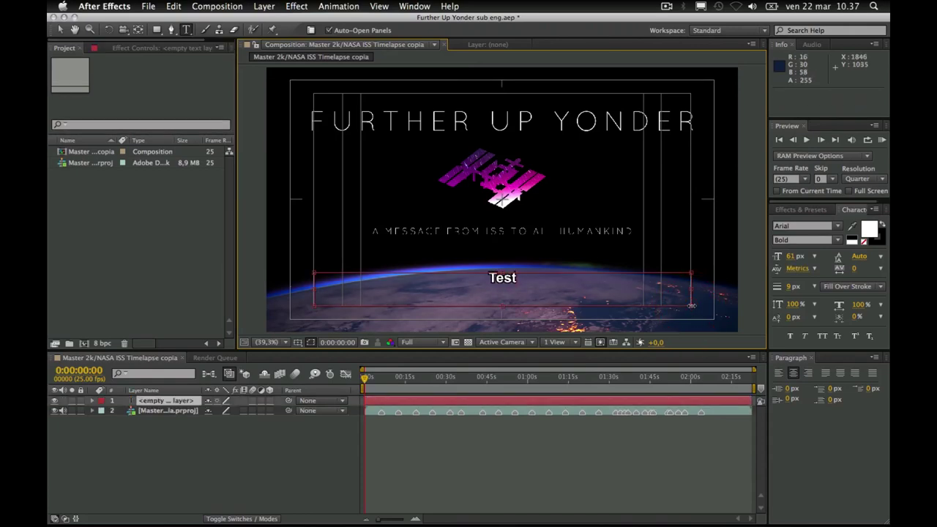
key("Return")
type("TEST")
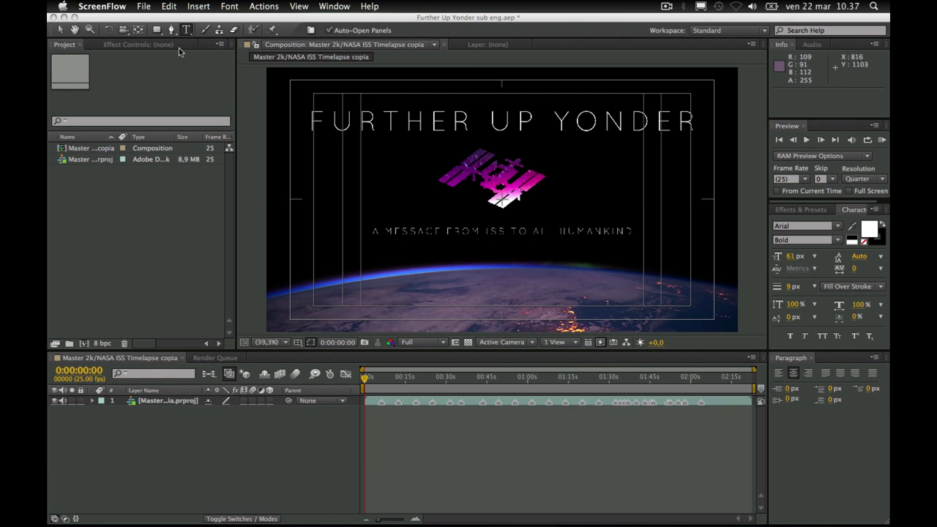
- Draw a paragraph text box across the lower frame holding 'Test' and 'TEST' on two lines
left_click(186, 30)
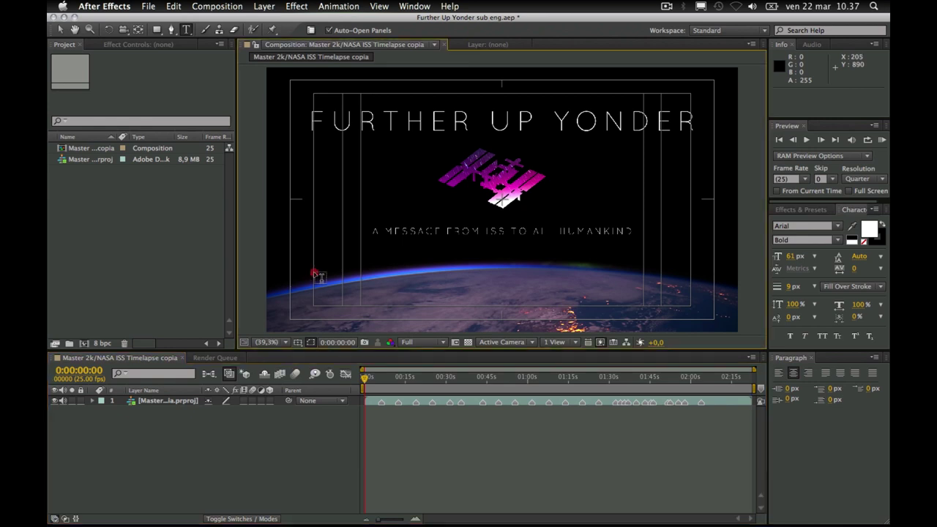
mouse_move(314, 272)
left_mouse_down()
mouse_move(700, 303)
mouse_move(692, 305)
left_mouse_up()
type("Te")
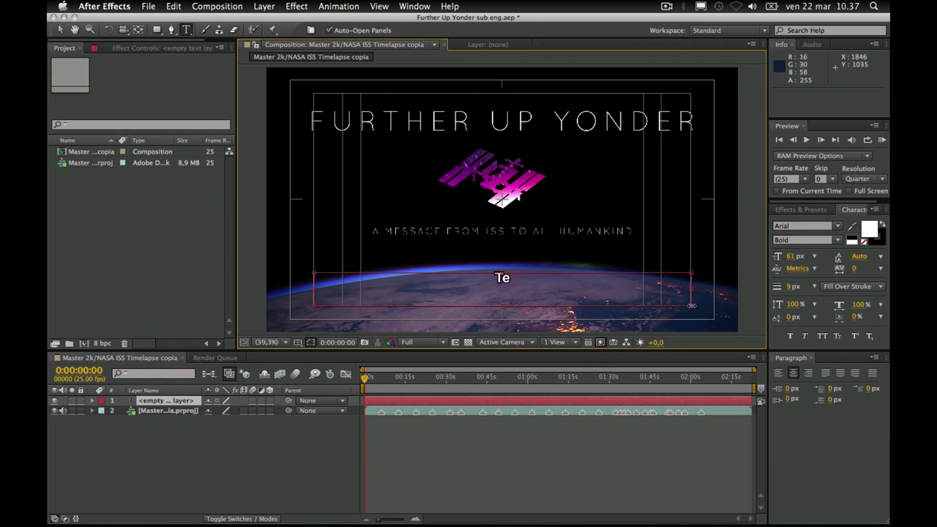
type("st")
key("Return")
type("TEST")
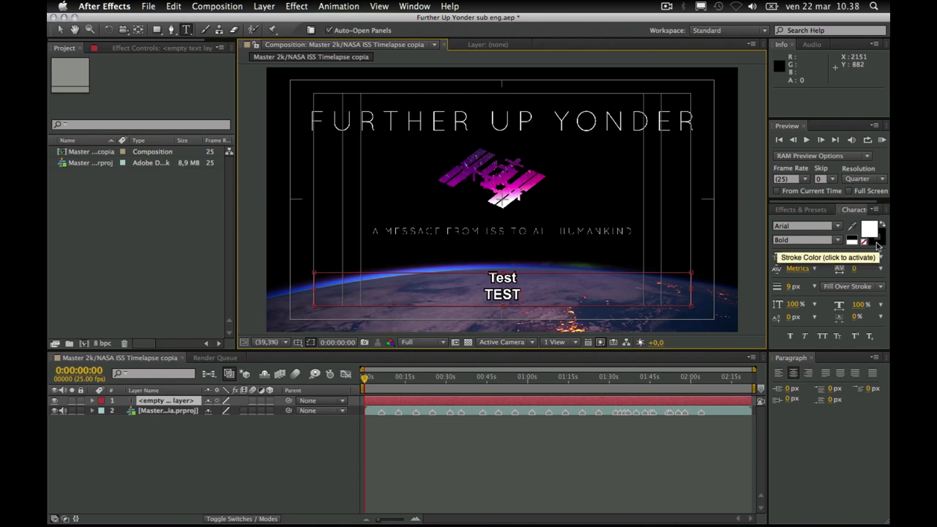
- Thicken the text's stroke width to 17 px in the Character panel
left_click(793, 286)
type("37")
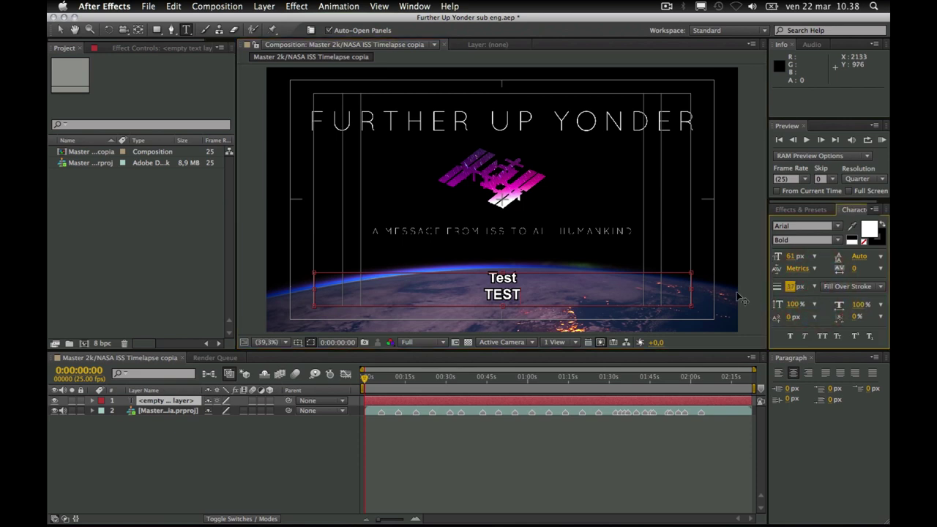
left_click(461, 268)
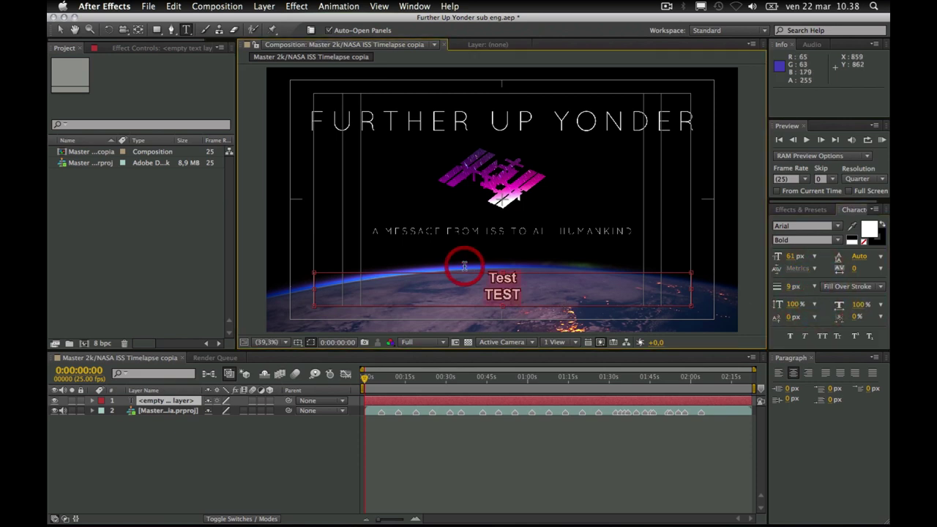
mouse_move(788, 292)
left_mouse_down()
mouse_move(801, 287)
mouse_move(750, 289)
mouse_move(764, 292)
left_mouse_up()
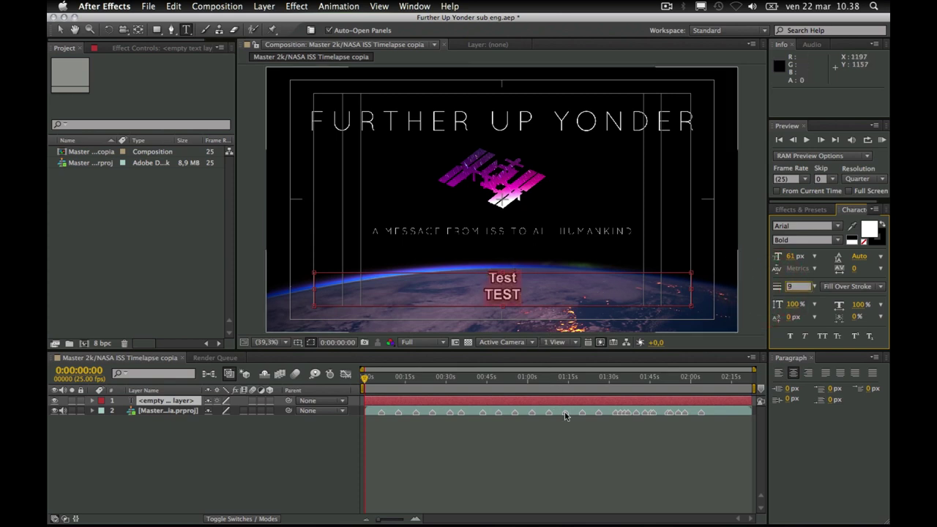
- Delete the Test/TEST sample text and reselect the now-empty text layer
left_click(521, 293)
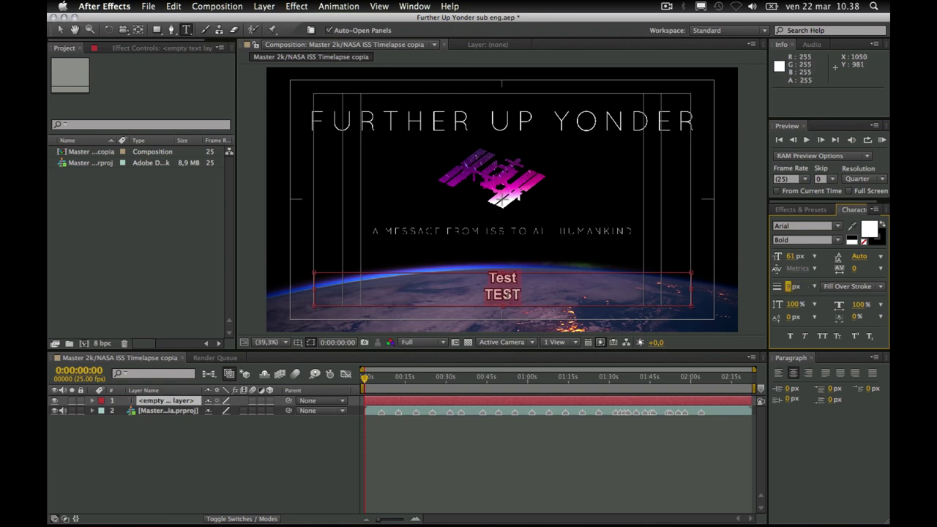
left_click(522, 293)
left_click_drag(522, 293, 485, 278)
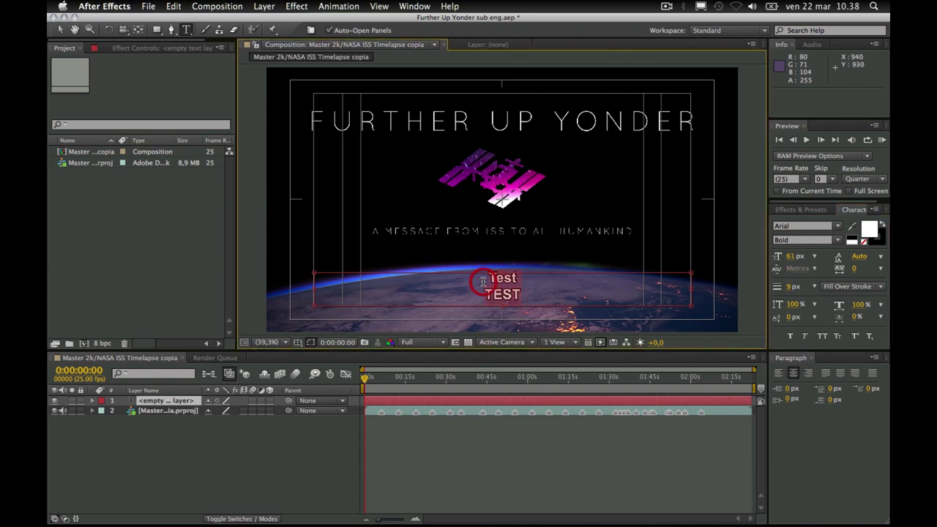
key("BackSpace")
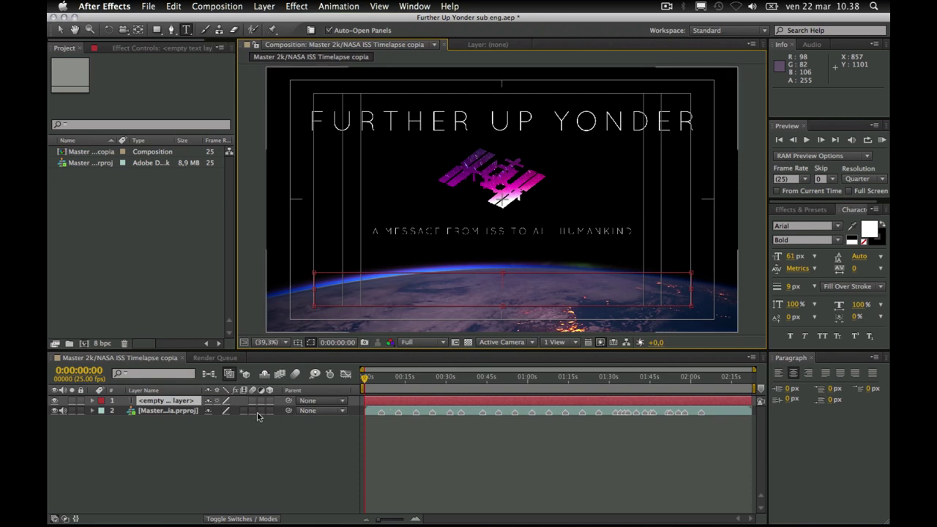
left_click(221, 442)
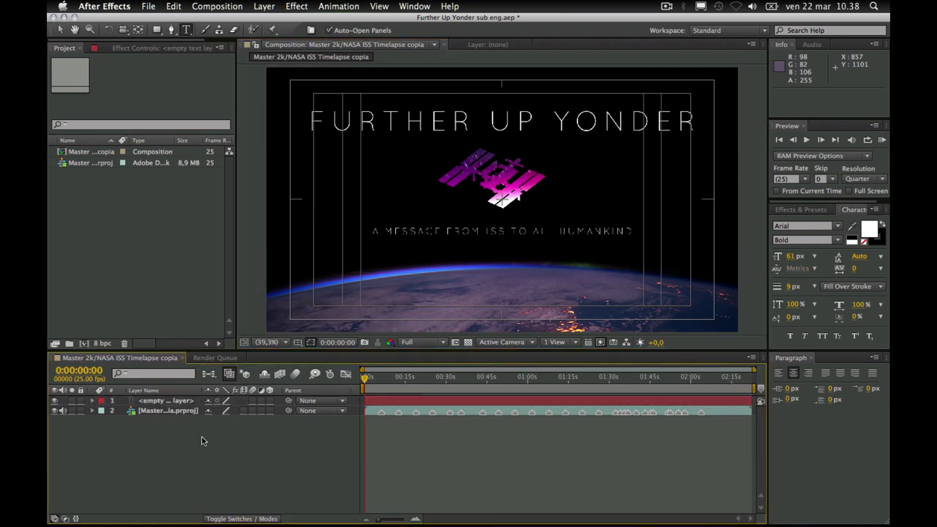
left_click(162, 404)
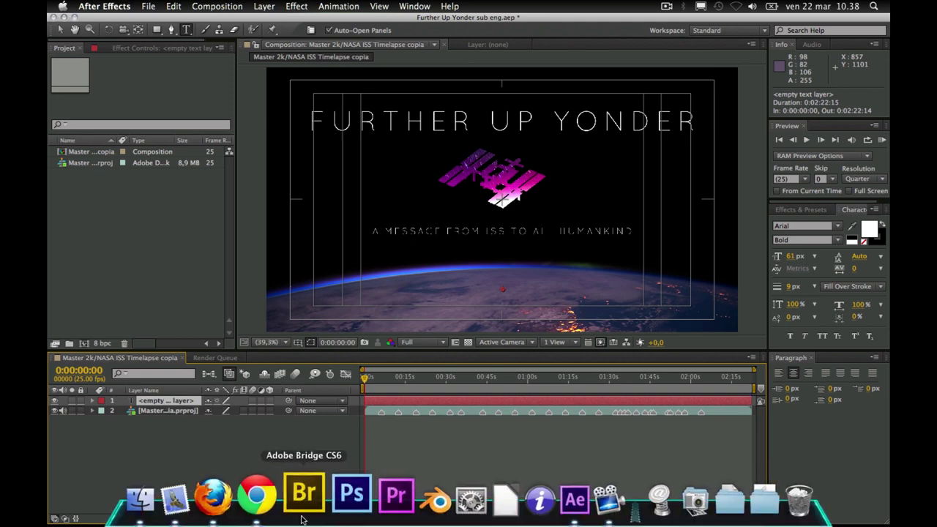
- Read the SRT import script in the Chrome tutorial, then return to After Effects
left_click(265, 499)
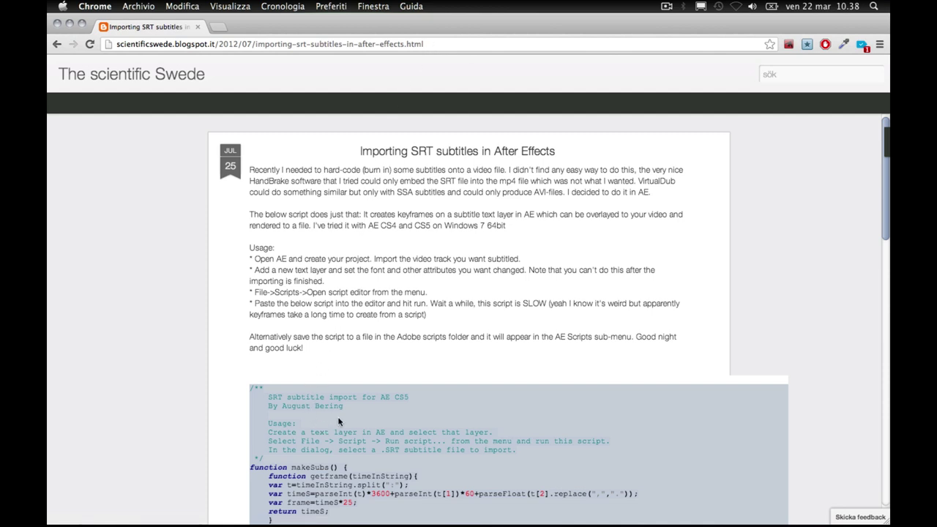
mouse_move(417, 521)
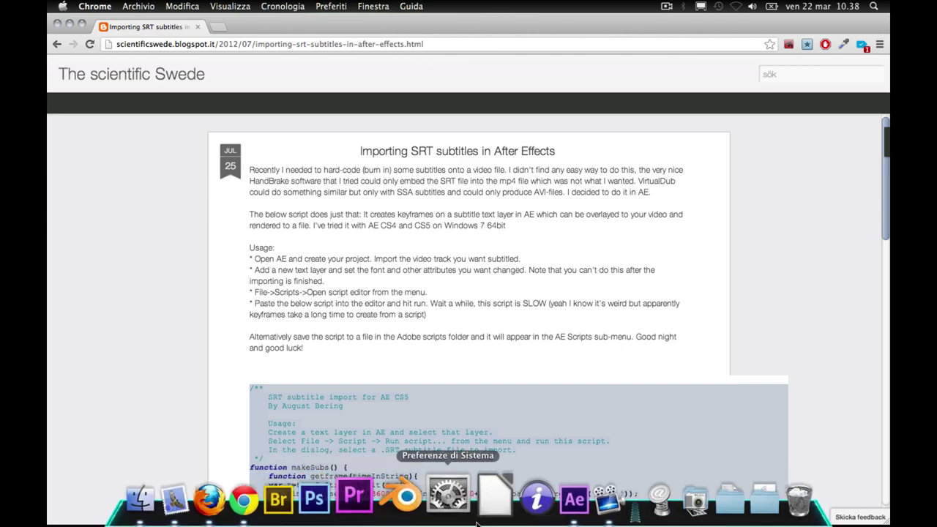
left_click(547, 495)
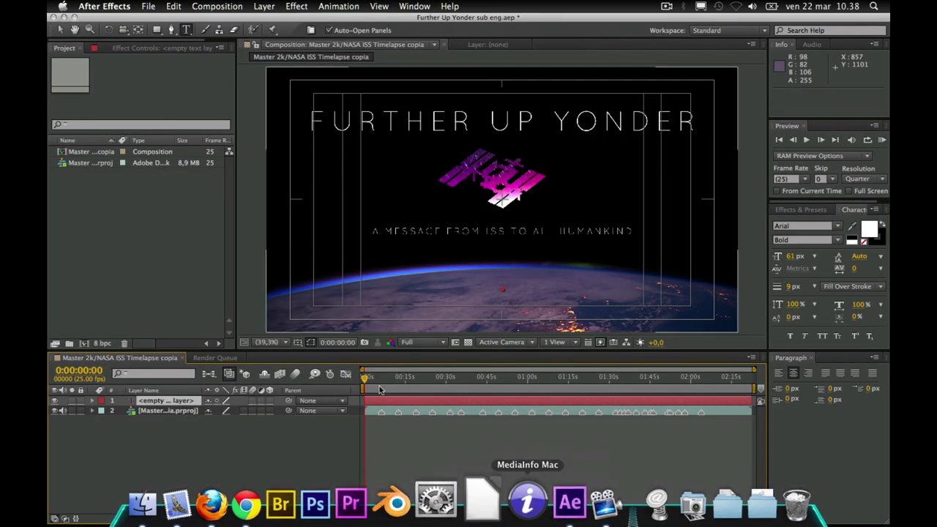
- With the empty text layer selected, launch File > Scripts > Open Script Editor
left_click(168, 458)
left_click(184, 402)
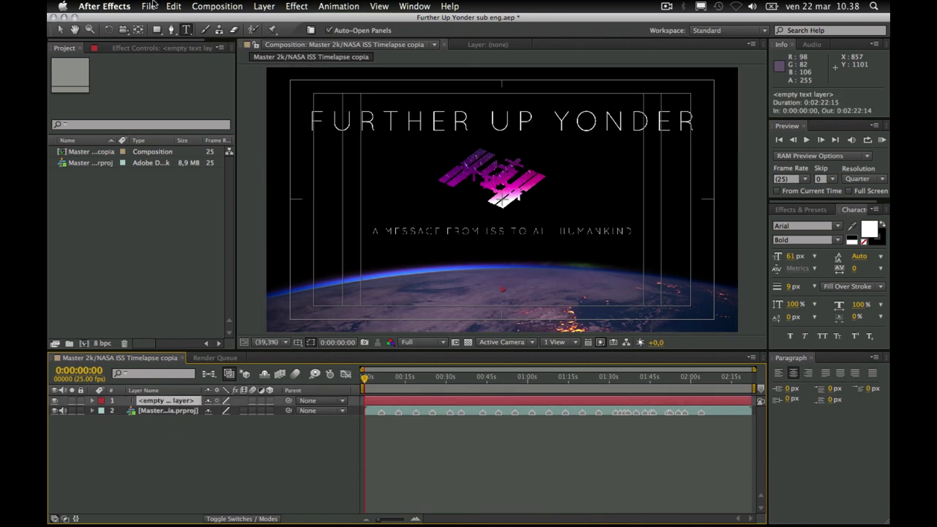
left_click(153, 6)
mouse_move(179, 328)
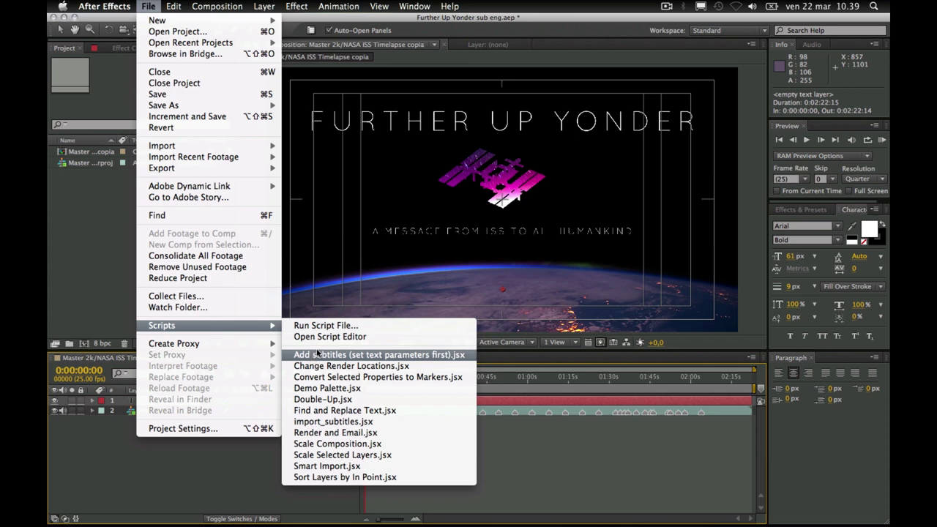
left_click(327, 338)
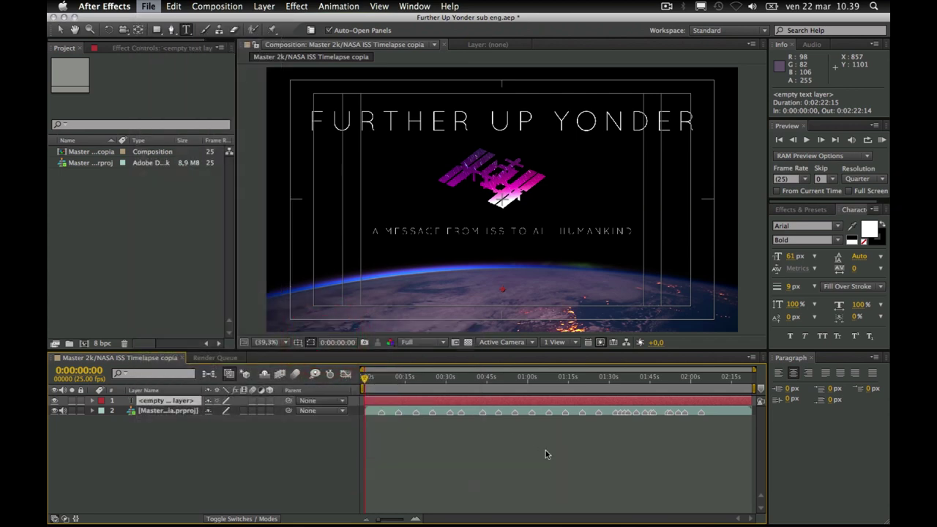
mouse_move(578, 521)
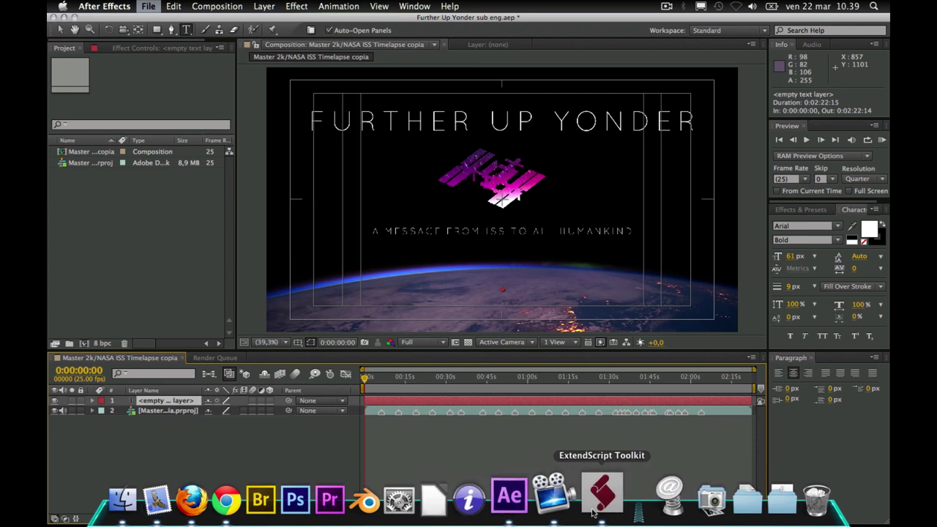
left_click(592, 512)
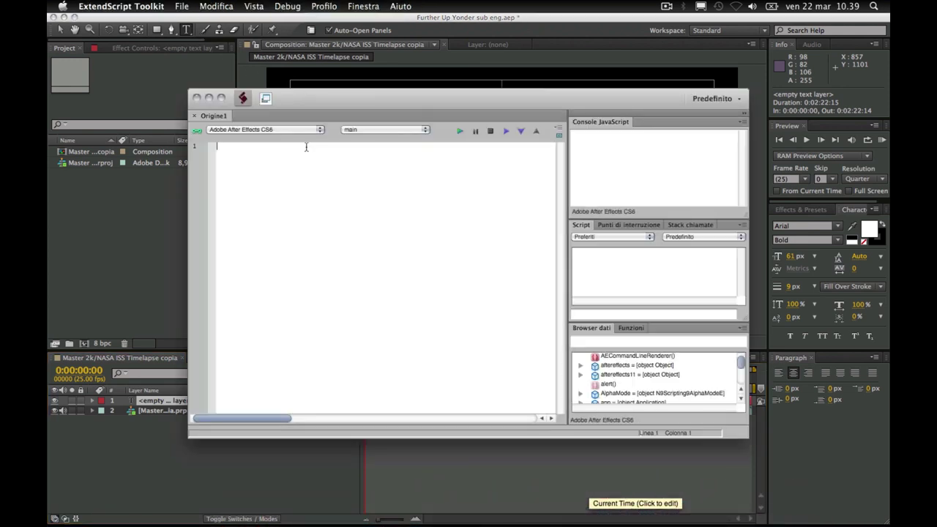
key("super+v")
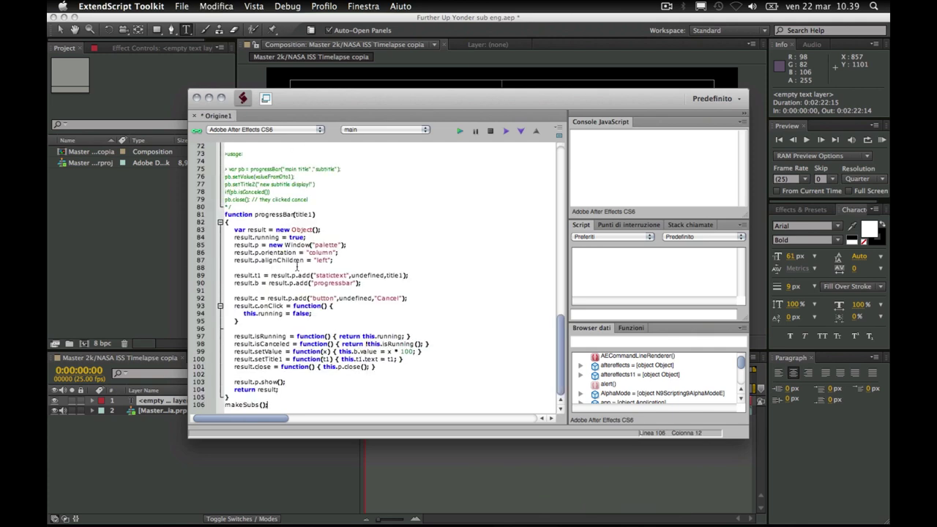
left_click(179, 7)
left_click(212, 64)
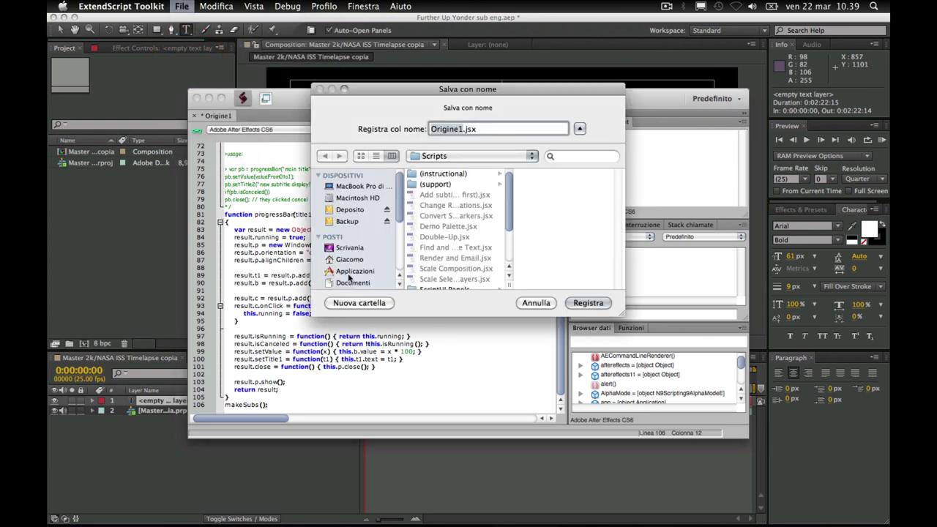
left_click(353, 271)
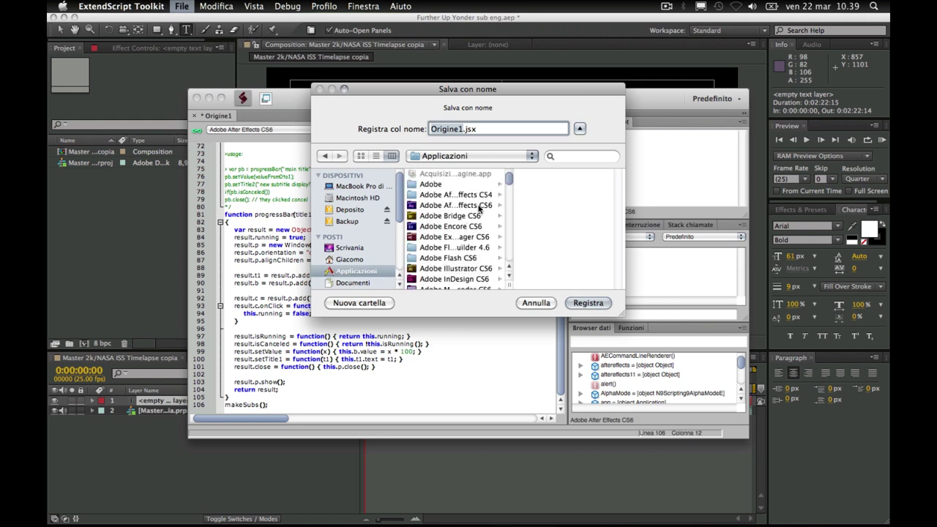
left_click(480, 206)
left_click(541, 237)
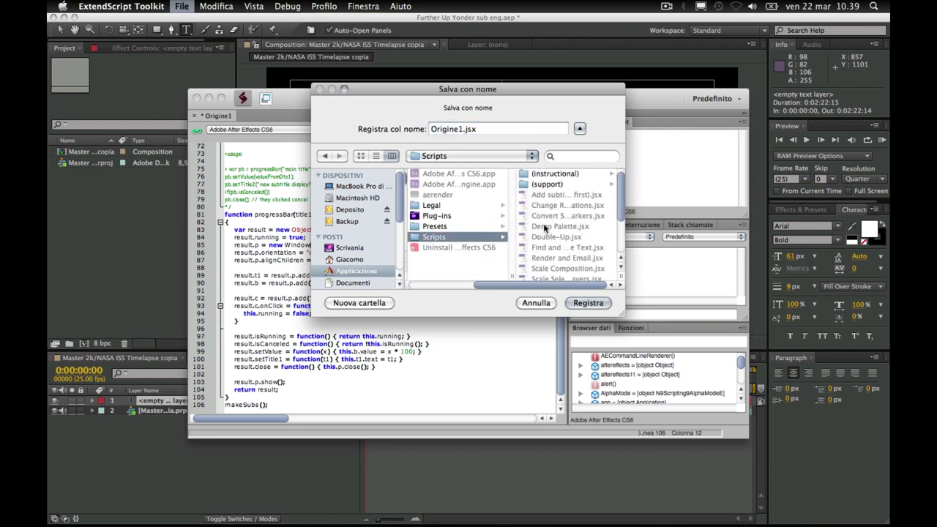
scroll(548, 218, "down", 2)
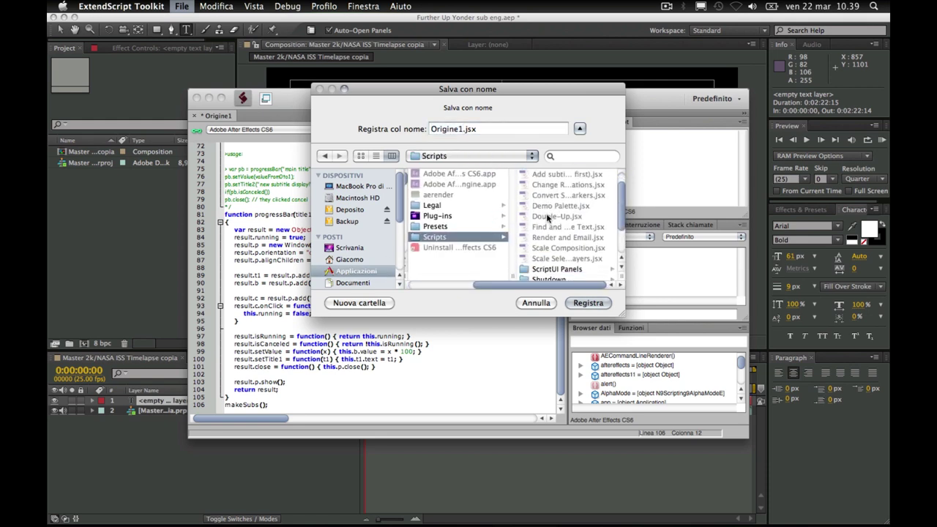
scroll(547, 218, "up", 2)
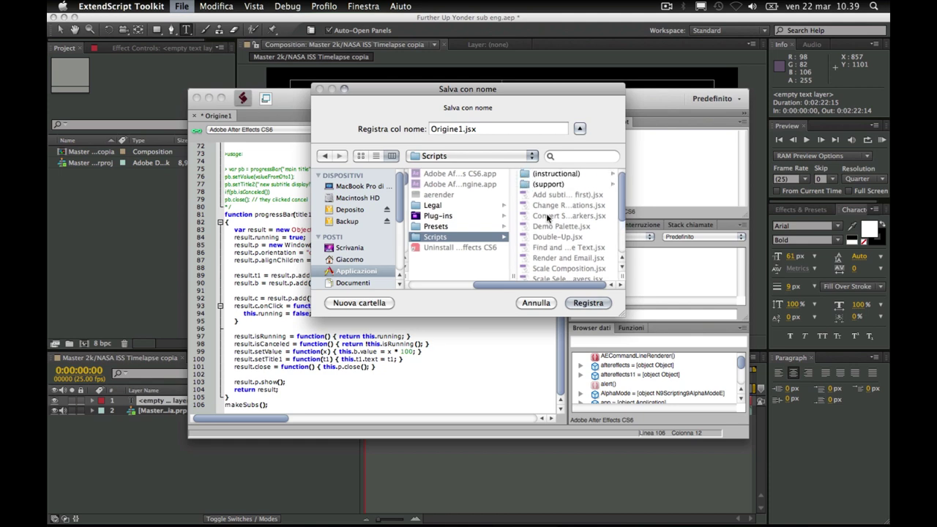
left_click(559, 196)
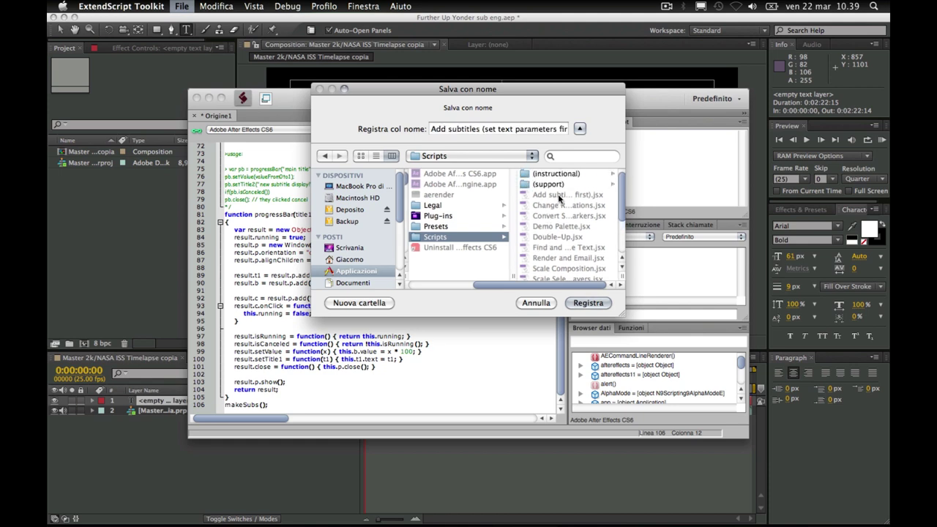
left_click(481, 129)
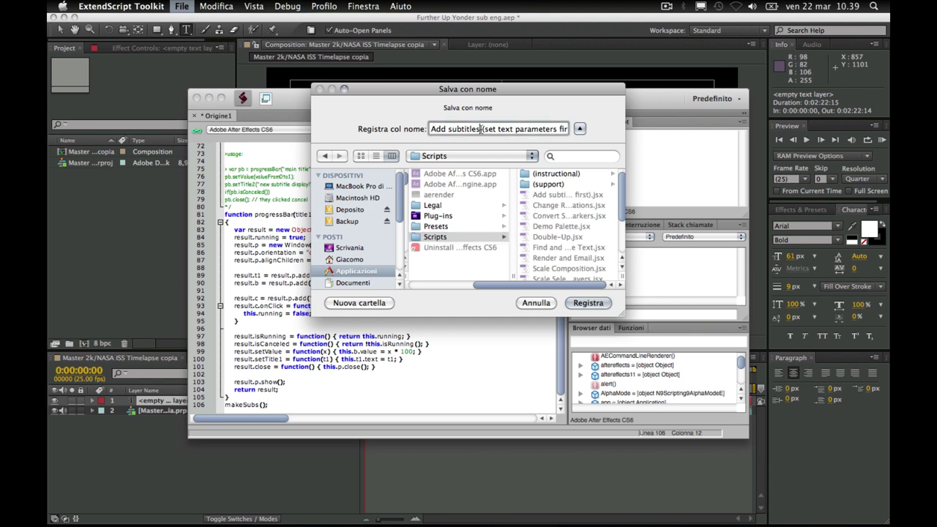
left_click_drag(504, 129, 509, 132)
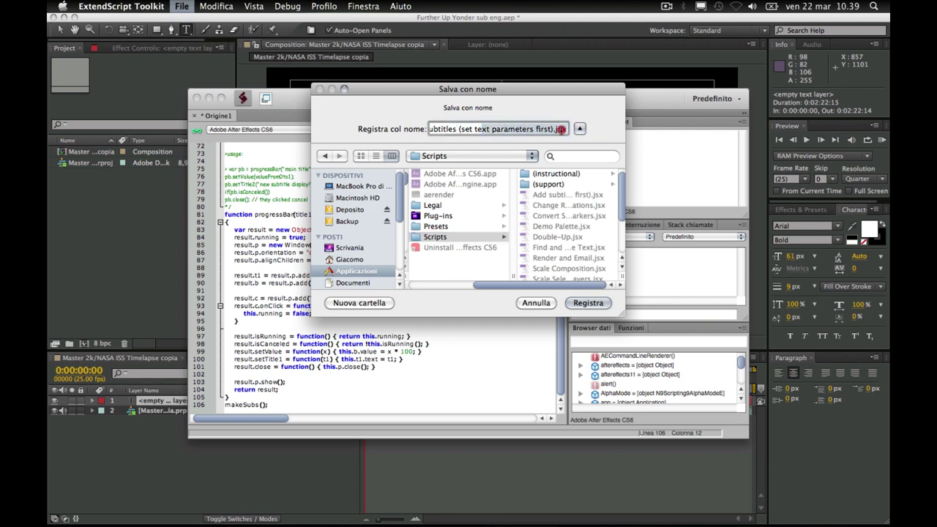
left_click(492, 129)
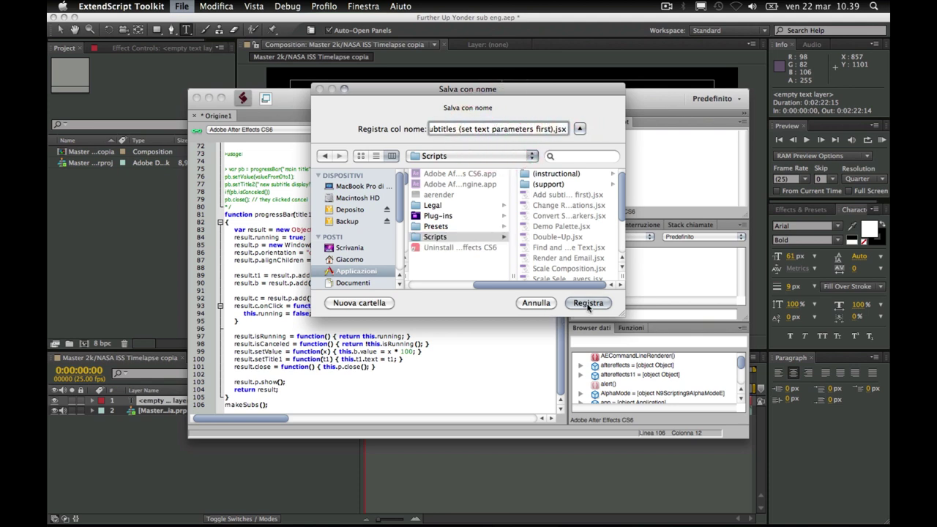
left_click(537, 303)
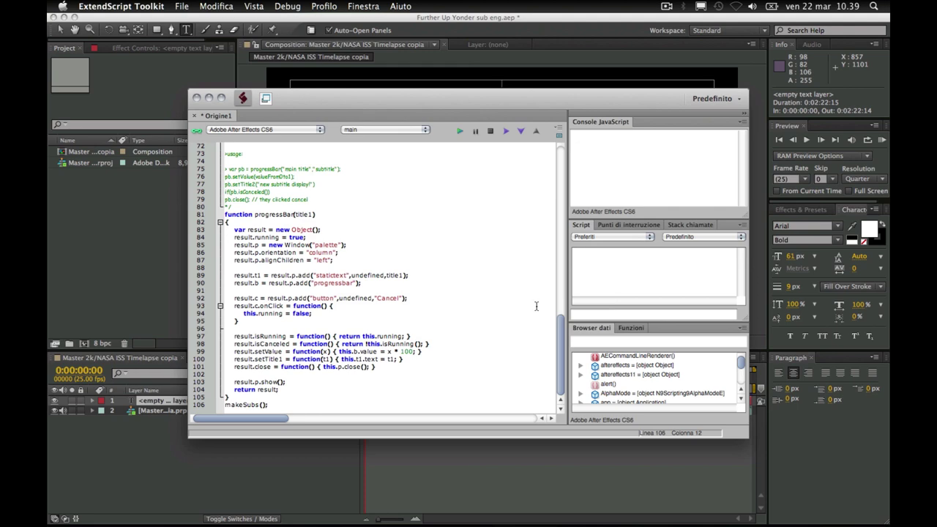
- Run the script on Further_Up_Yonder.en.srt, then close the script without saving
left_click(459, 132)
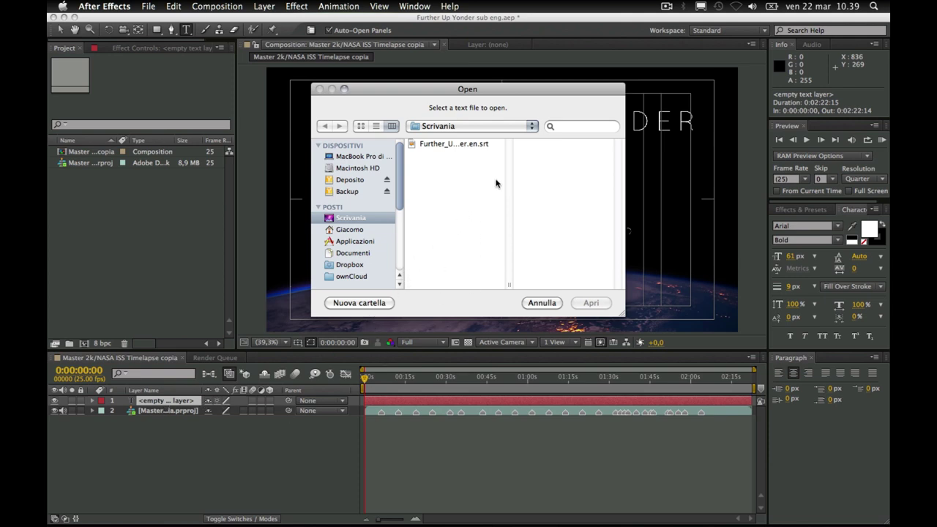
left_click(462, 145)
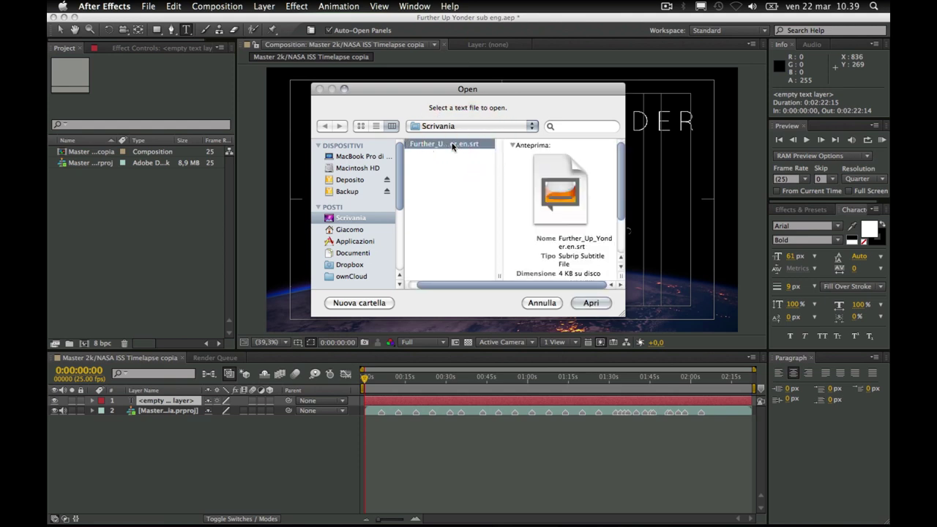
left_click(591, 306)
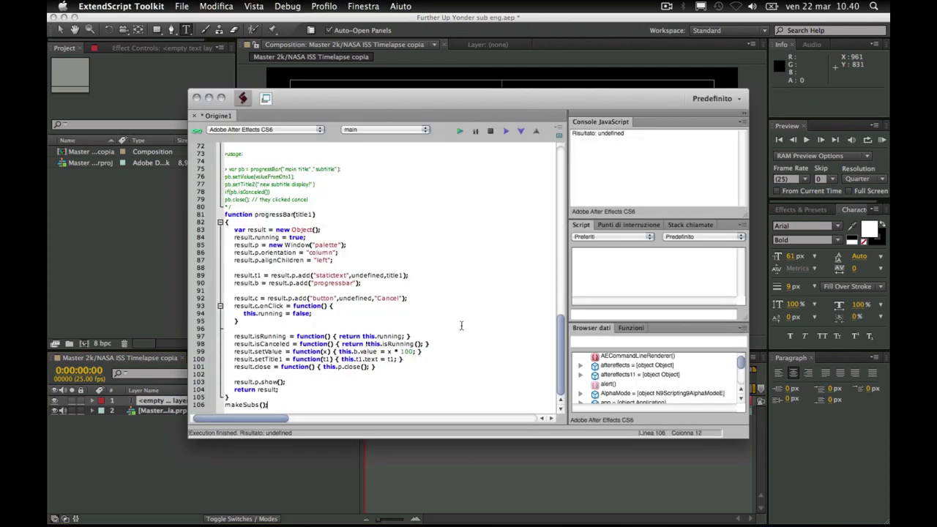
left_click(196, 98)
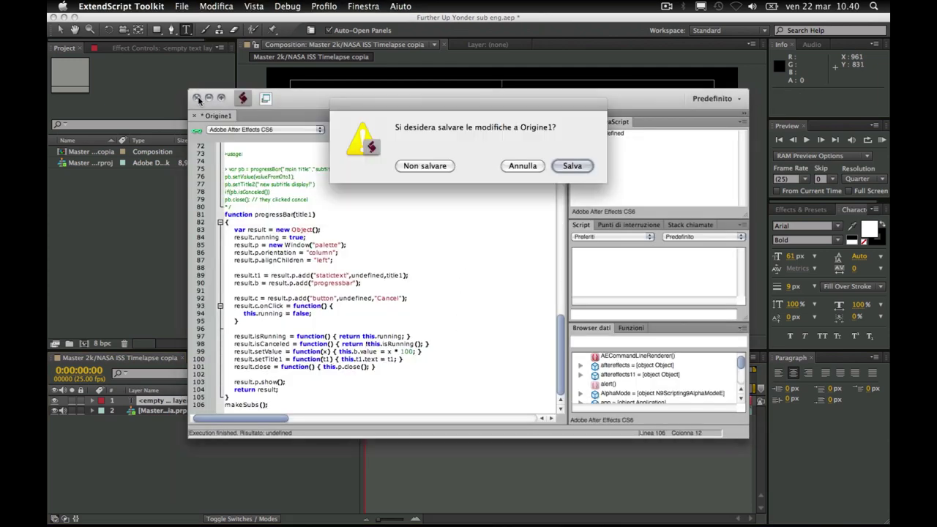
left_click(424, 167)
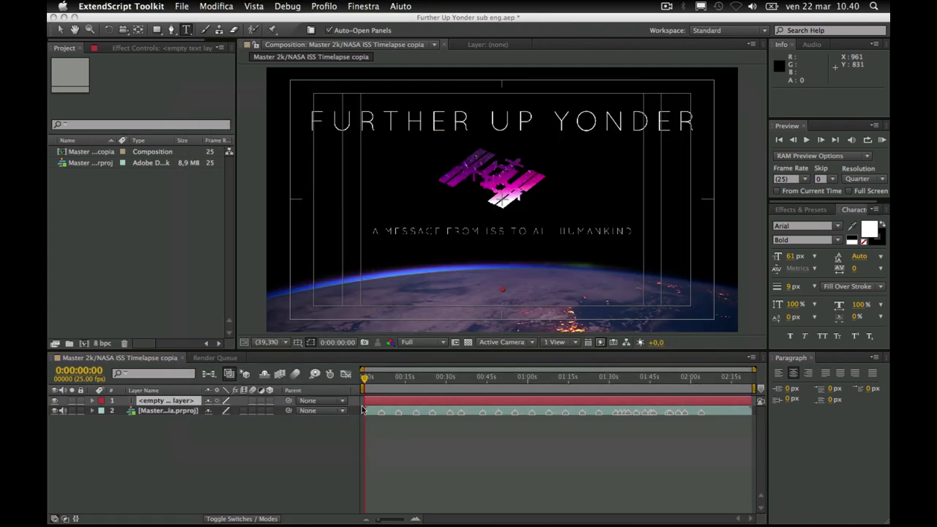
- Expand layer 1 and check subtitles at 0:00:23:12, 0:00:55:04, 0:01:07:16, 0:01:31:19, 0:01:35:11, 0:01:40:10
left_click(93, 402)
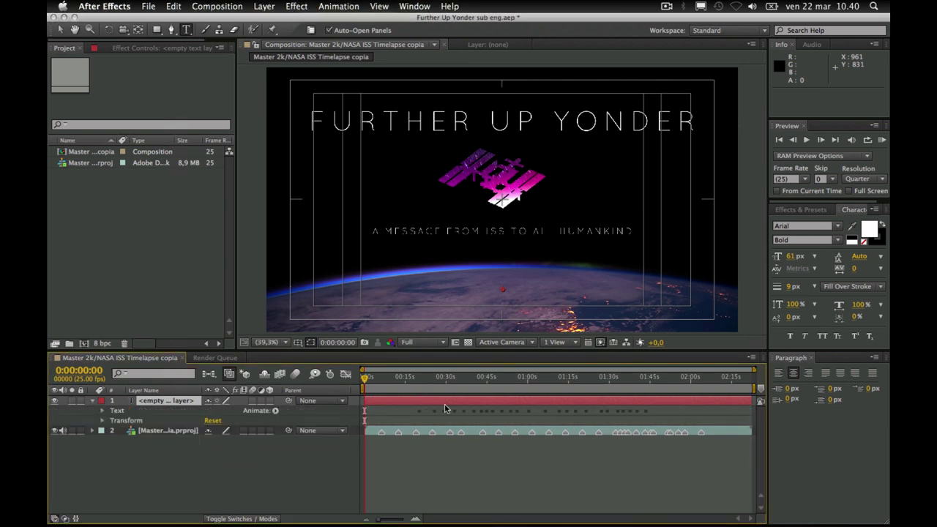
left_click(429, 379)
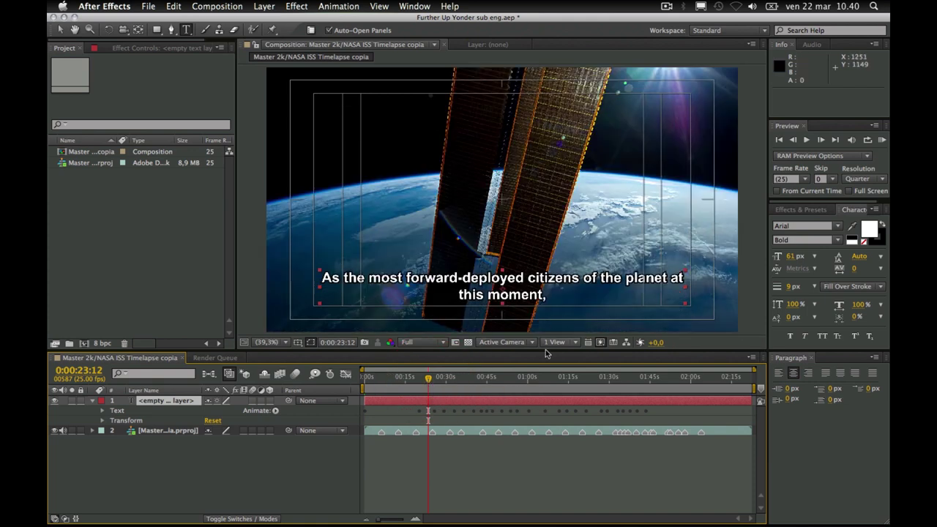
left_click(515, 379)
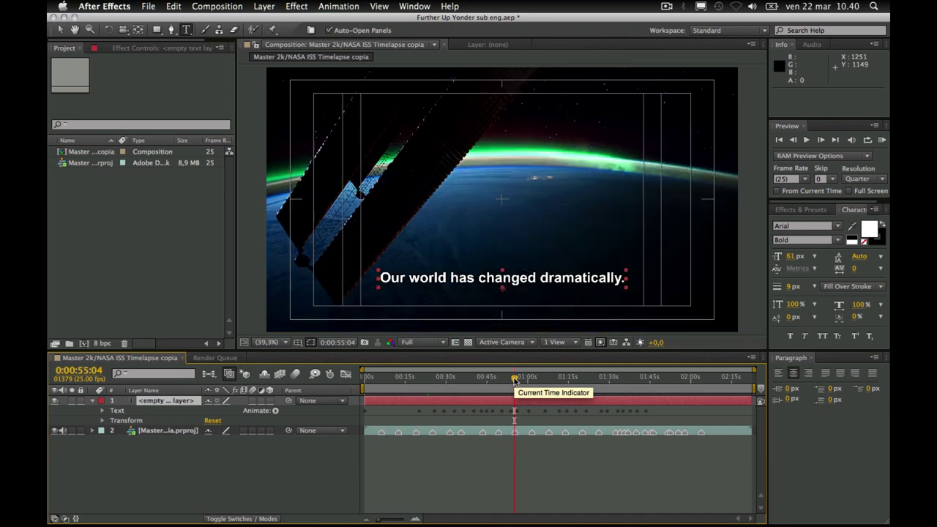
left_click(548, 382)
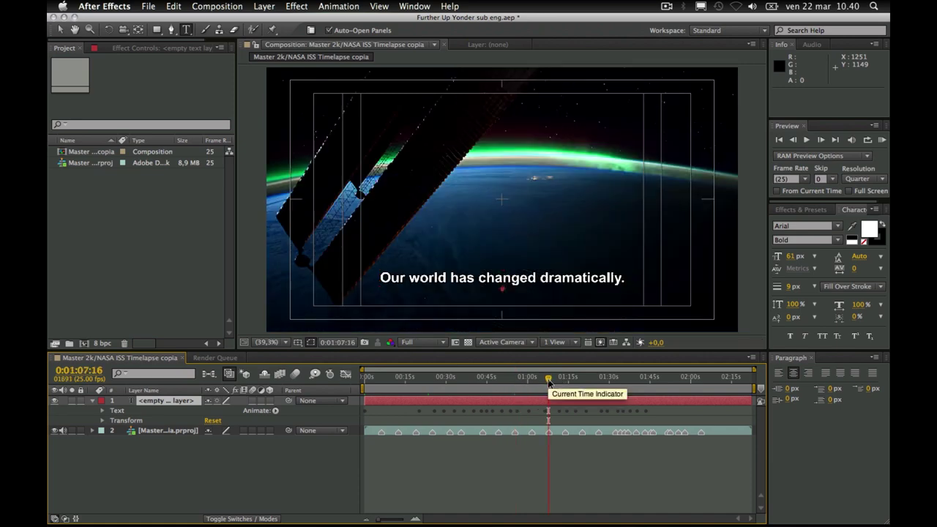
left_click(613, 379)
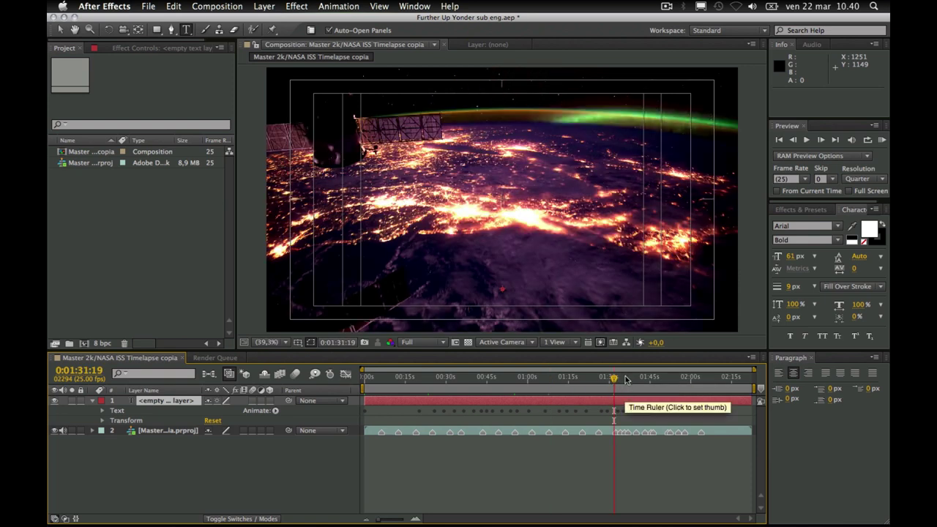
left_click(624, 379)
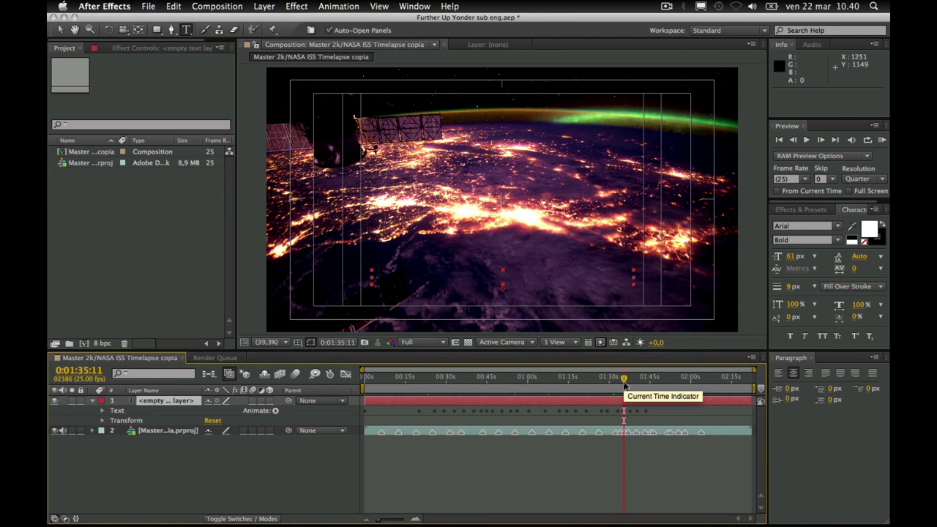
left_click(637, 378)
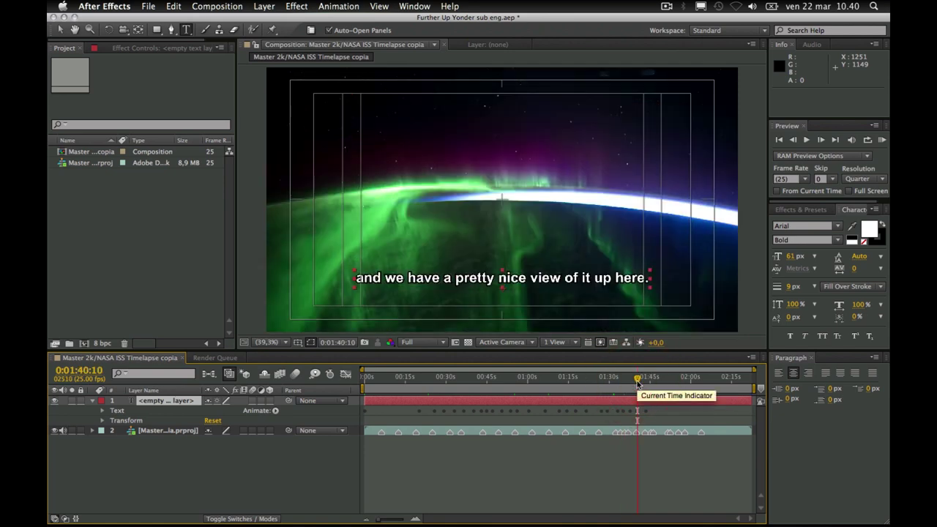